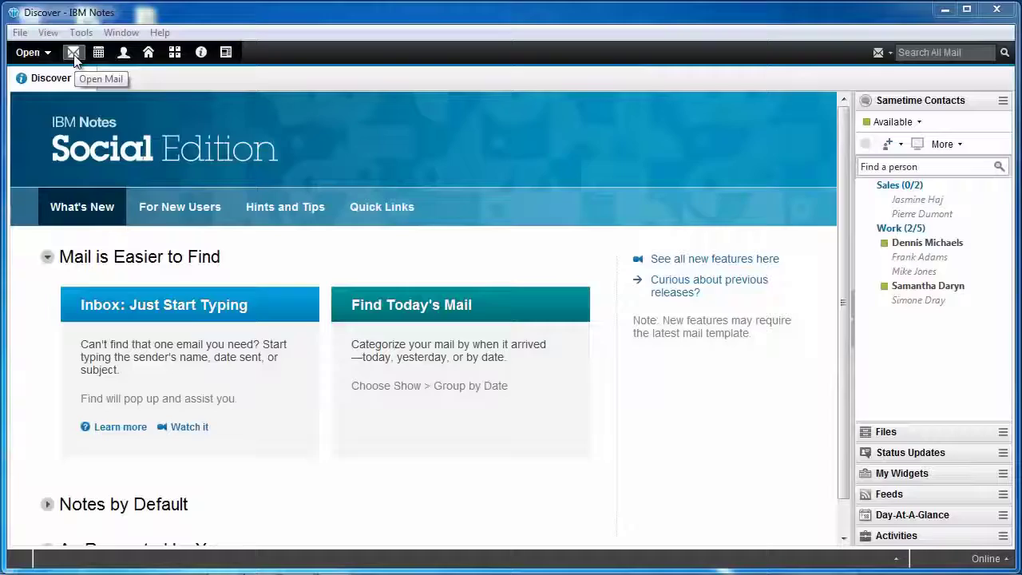
Open the mail inbox in its own tab and scroll to the newest messages
click(73, 54)
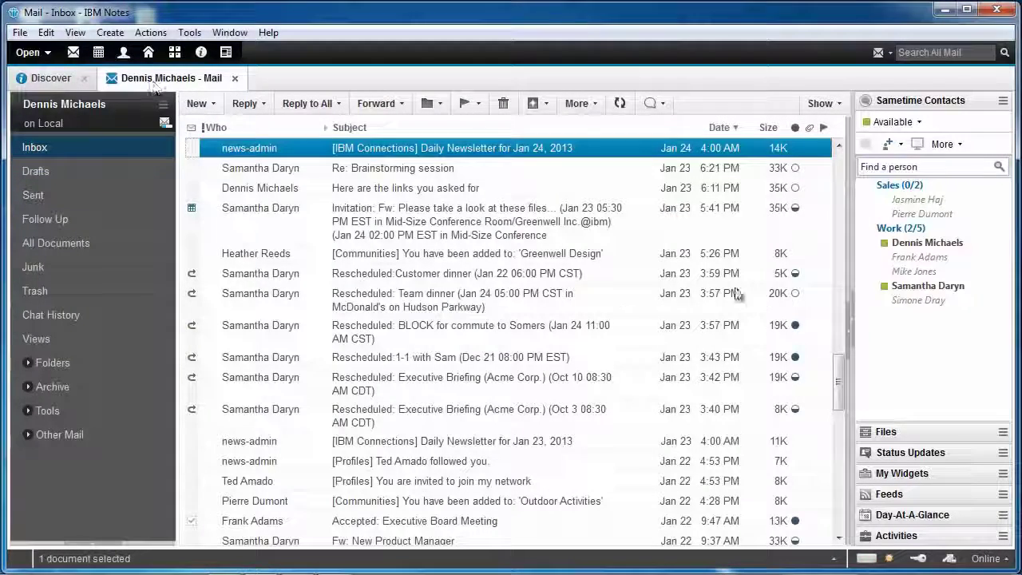
drag(837, 323, 837, 160)
scroll(634, 325, down, 15)
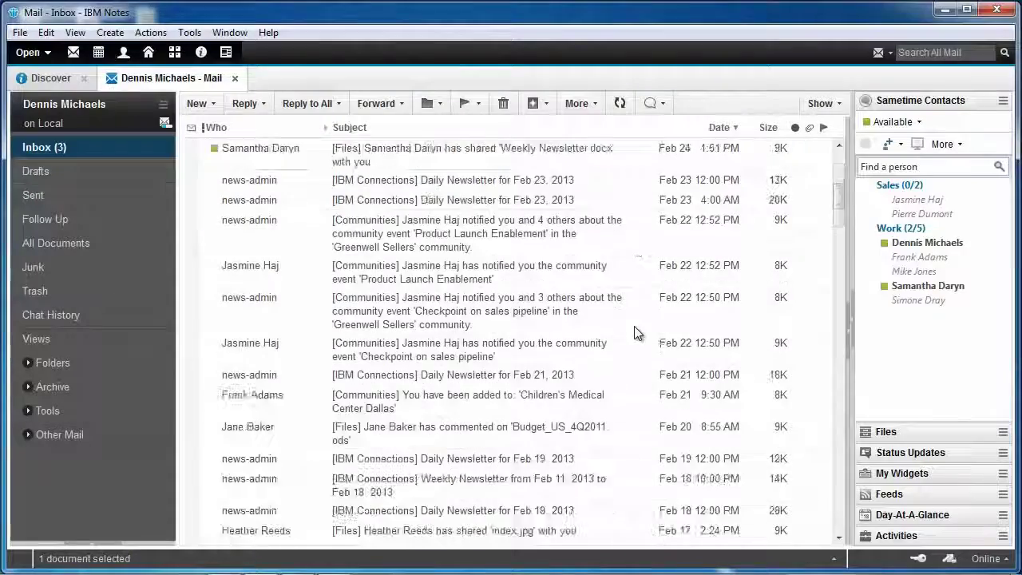
scroll(645, 313, up, 5)
scroll(646, 313, up, 10)
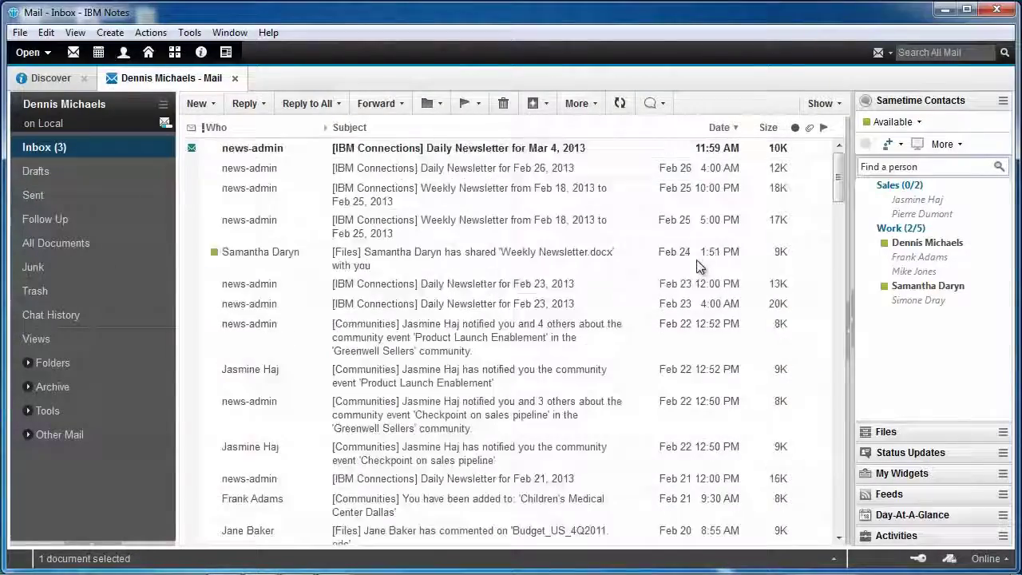
Group the inbox by date and expand the Today and Last Week groups
click(823, 103)
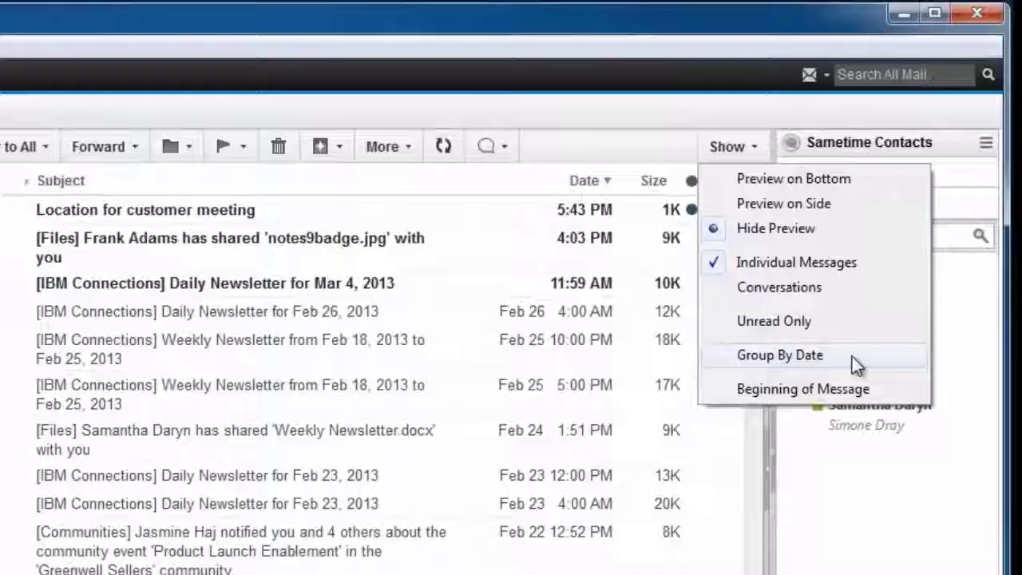
click(852, 356)
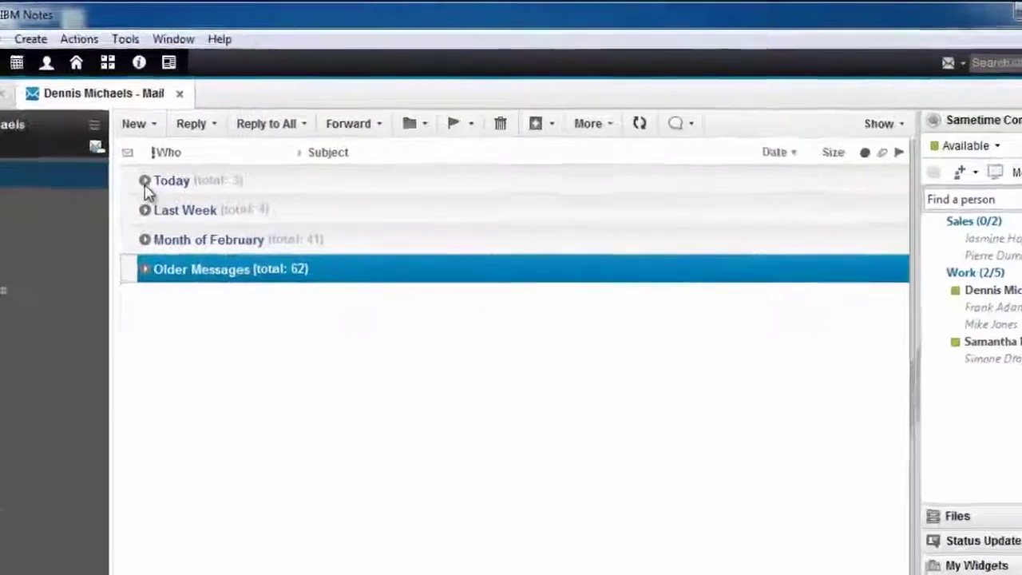
click(145, 181)
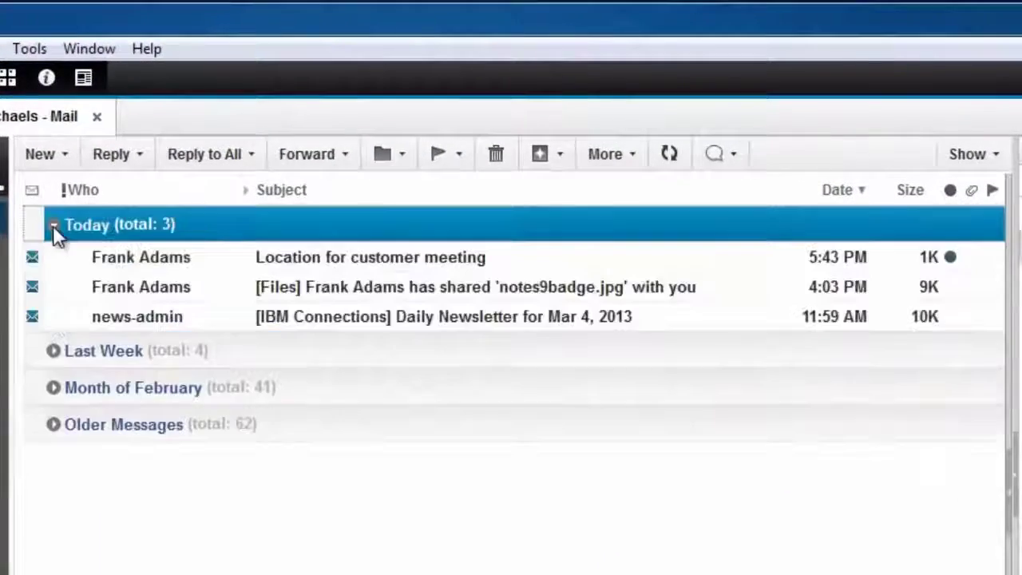
click(55, 354)
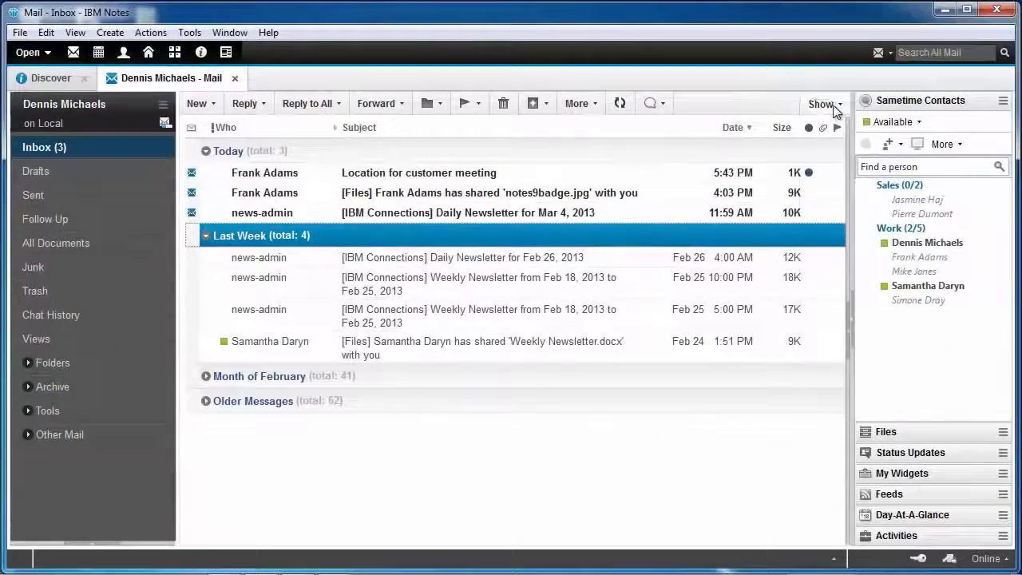
Turn on Beginning of Message in the list and select the 'Location for customer meeting' message
click(831, 104)
click(861, 275)
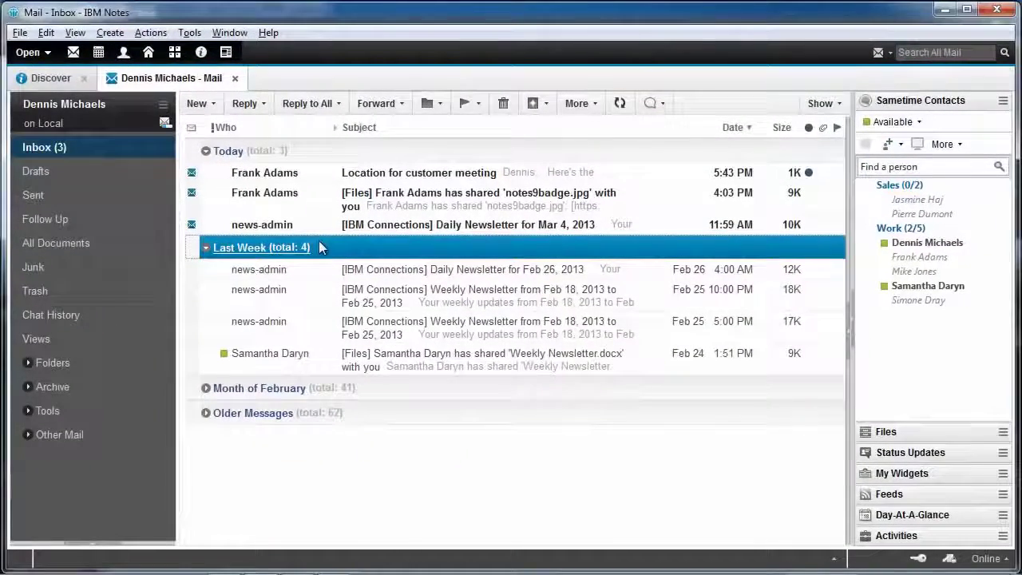
click(313, 172)
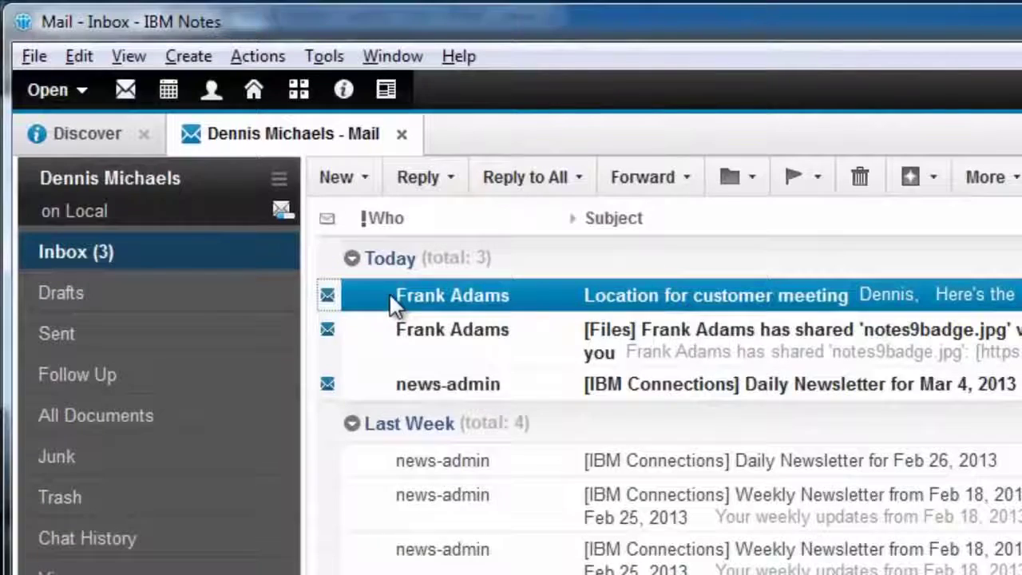
Send the customer meeting message's sender a network invitation and dismiss the confirmation
mouse_move(389, 297)
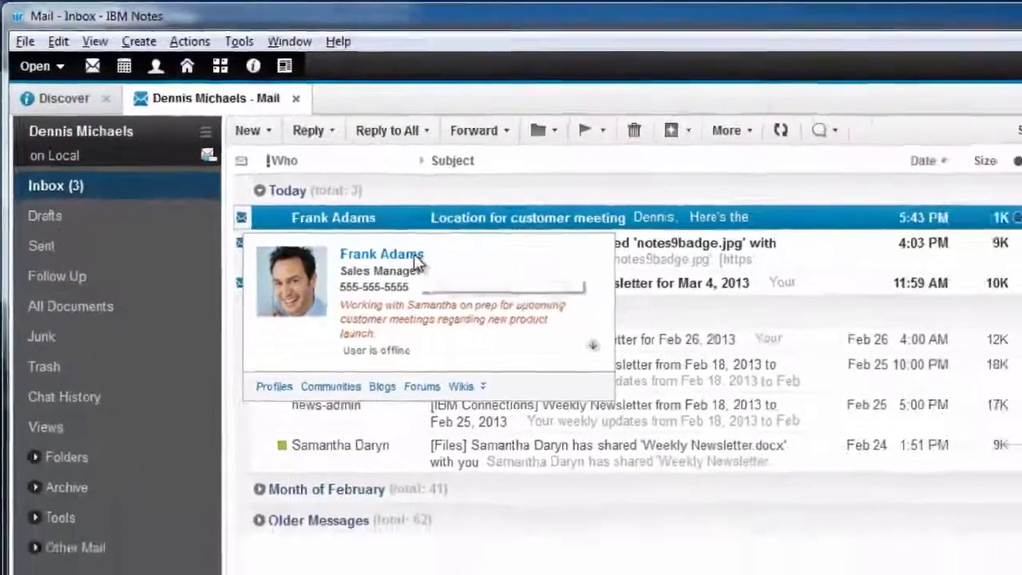
right_click(416, 260)
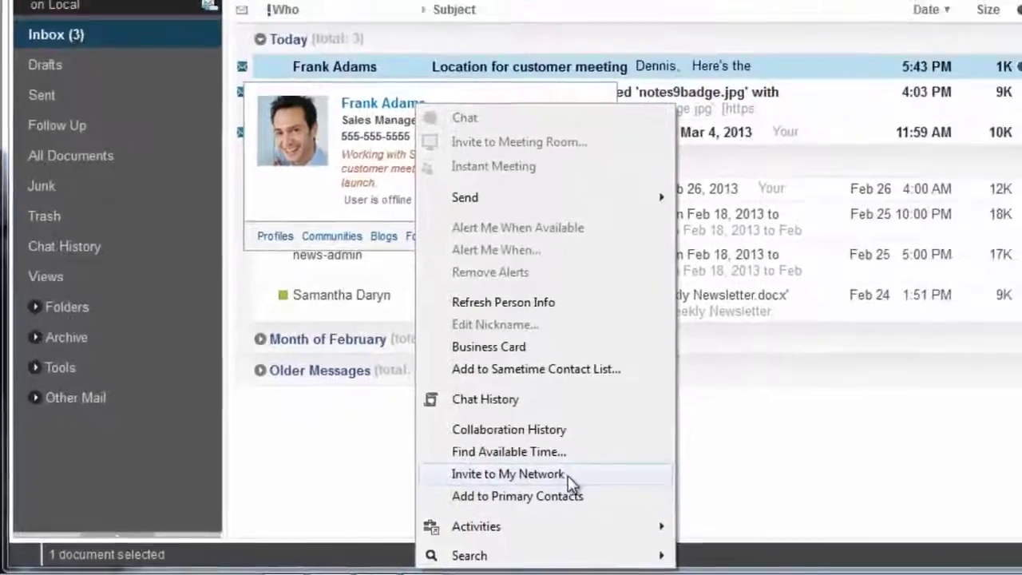
click(566, 477)
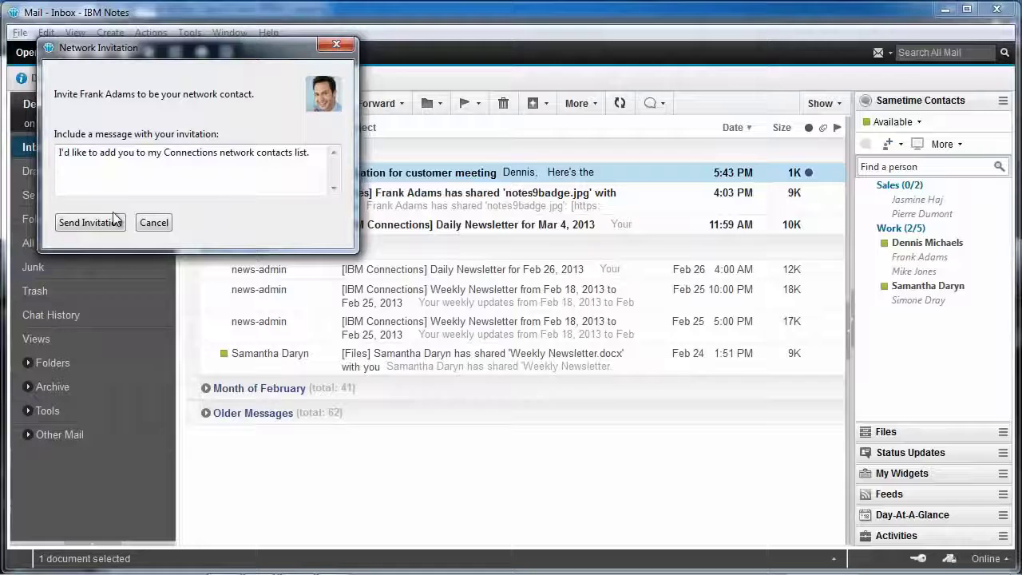
click(91, 223)
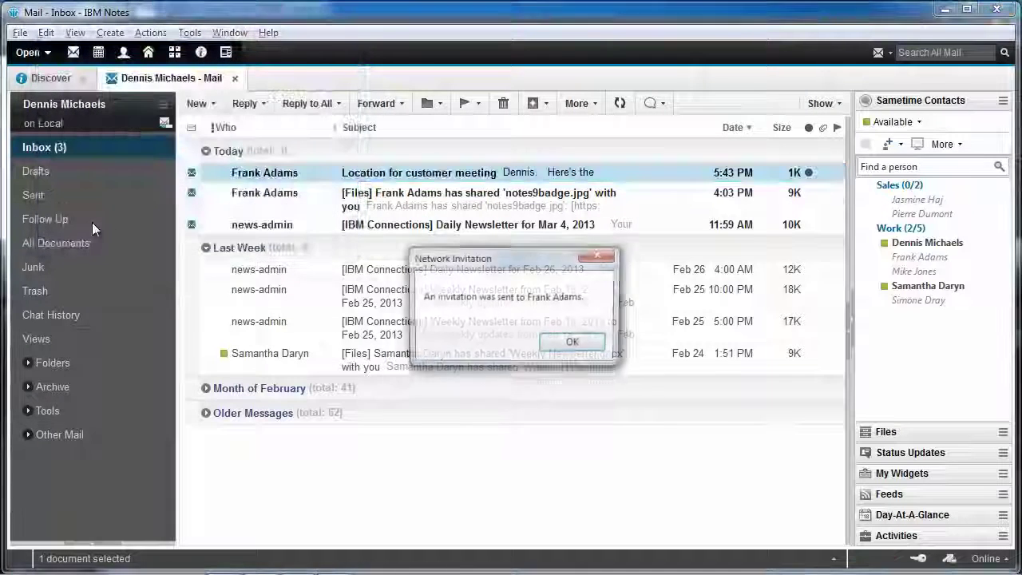
click(572, 345)
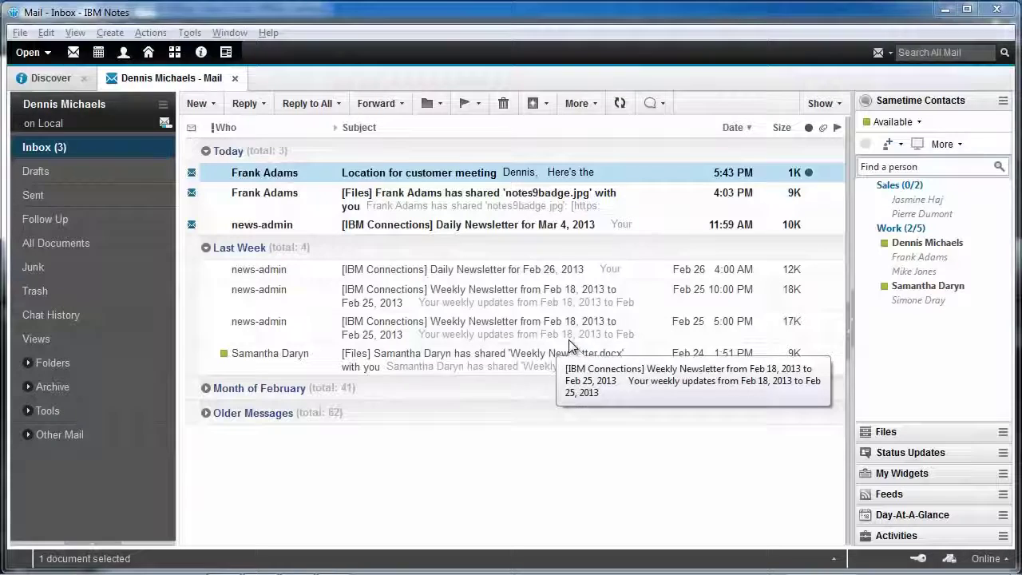
Open 'Location for customer meeting' and show its 500 Memorial Dr. address on Google Maps
click(313, 179)
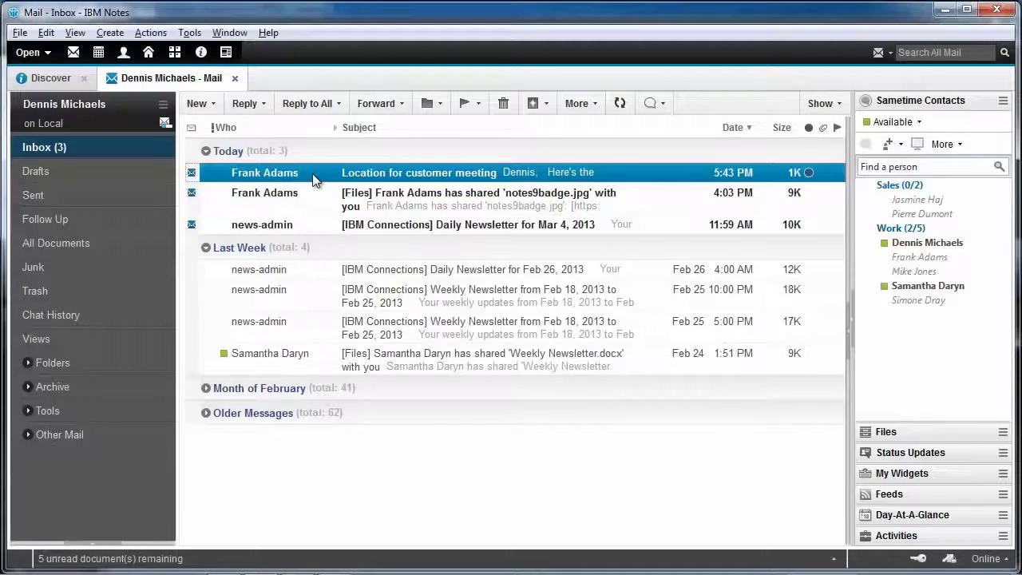
double_click(313, 180)
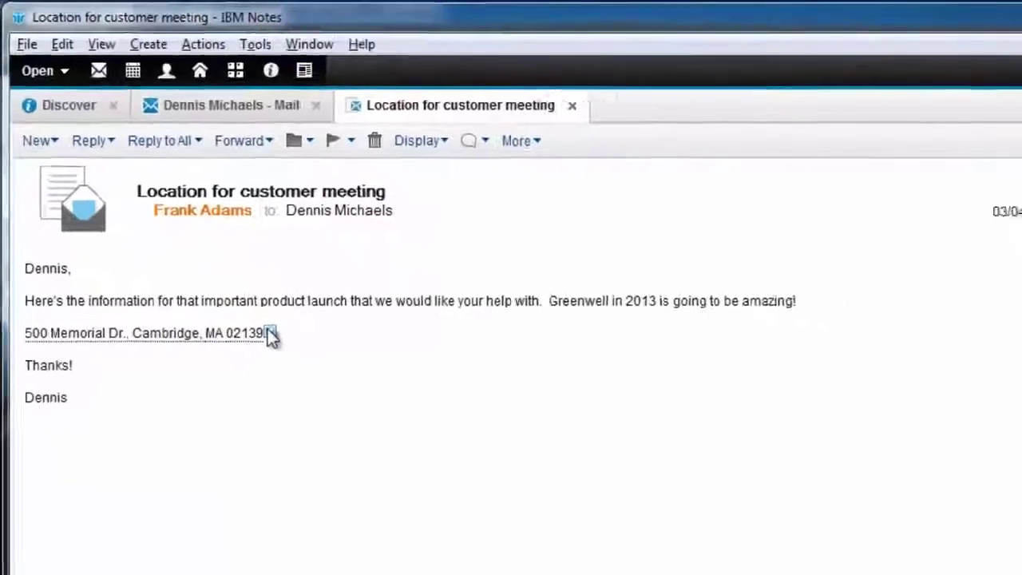
right_click(357, 449)
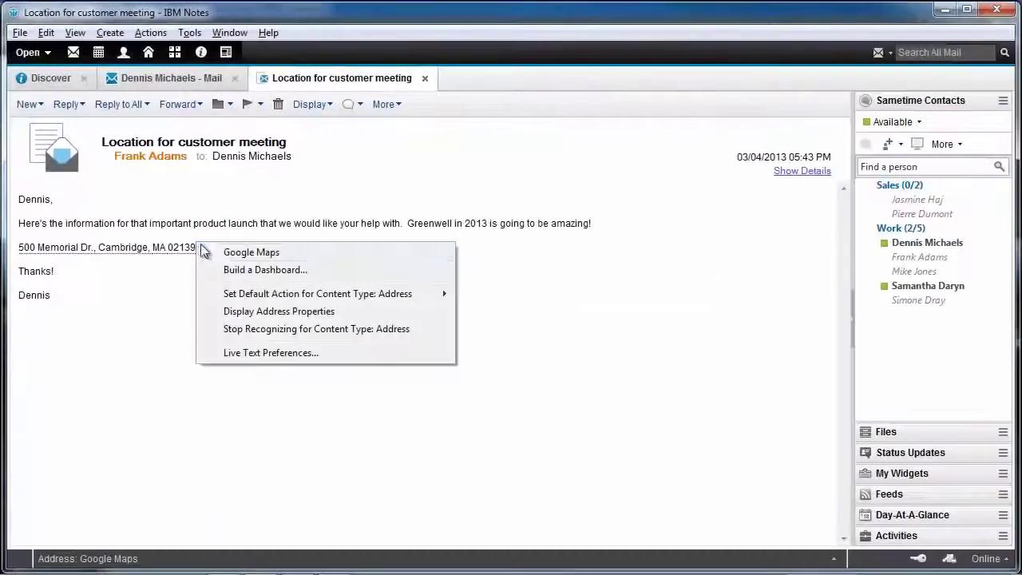
click(244, 253)
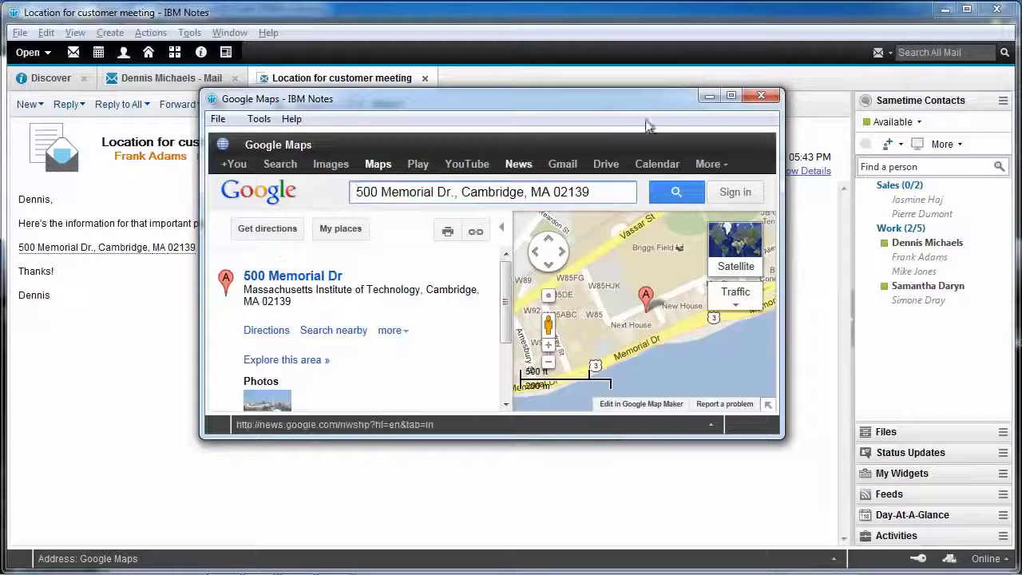
Close the Google Maps window to get back to the customer meeting message
click(761, 98)
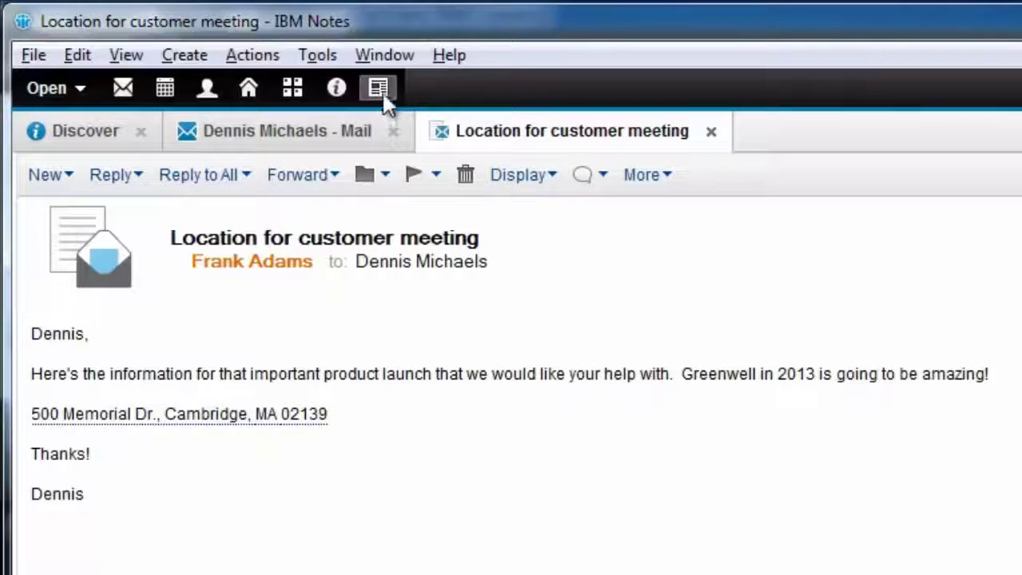
Show the Connections Updates I'm Following feed, leaving the filter on All
click(381, 89)
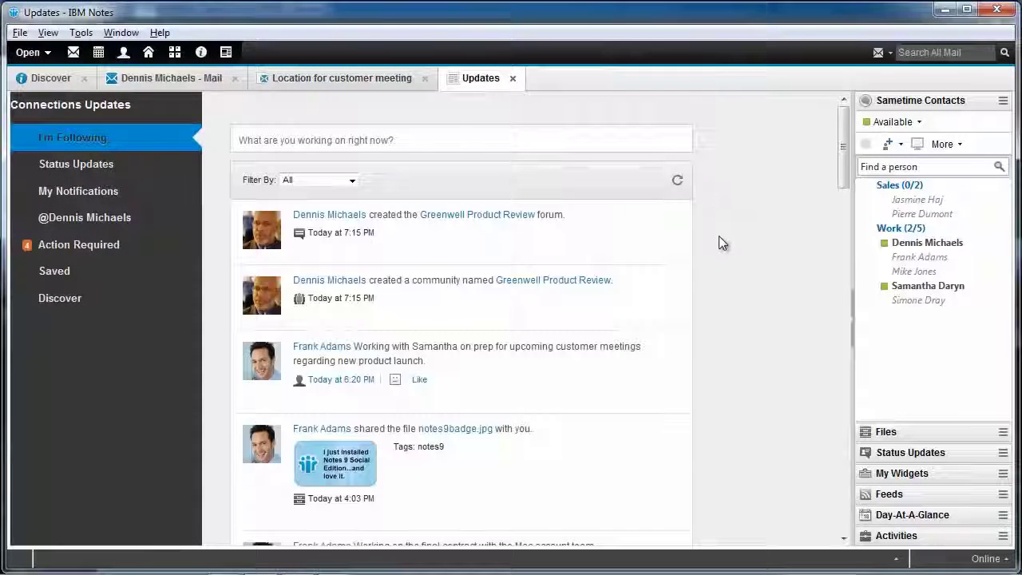
scroll(711, 256, down, 2)
scroll(712, 257, down, 2)
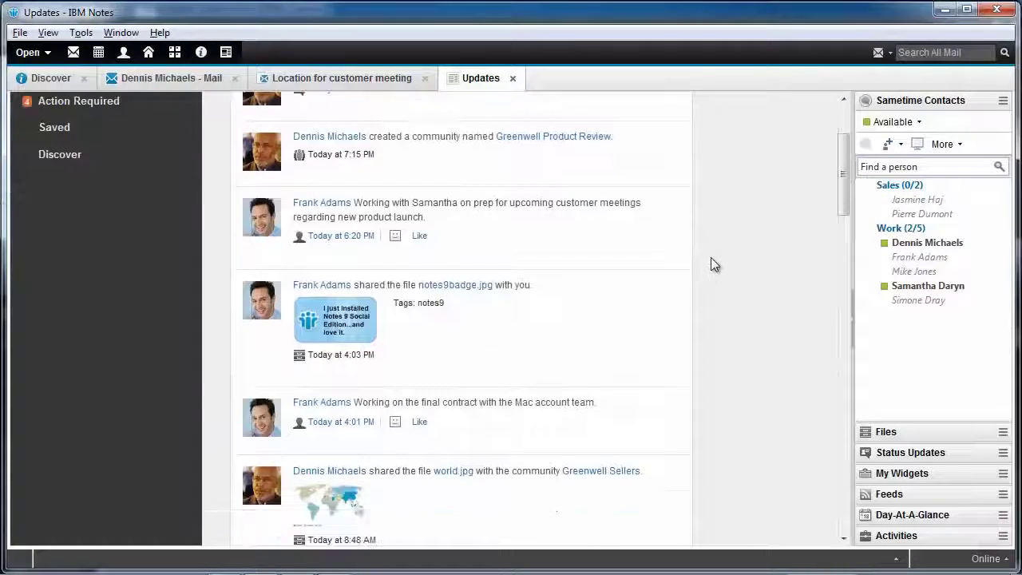
scroll(711, 257, up, 4)
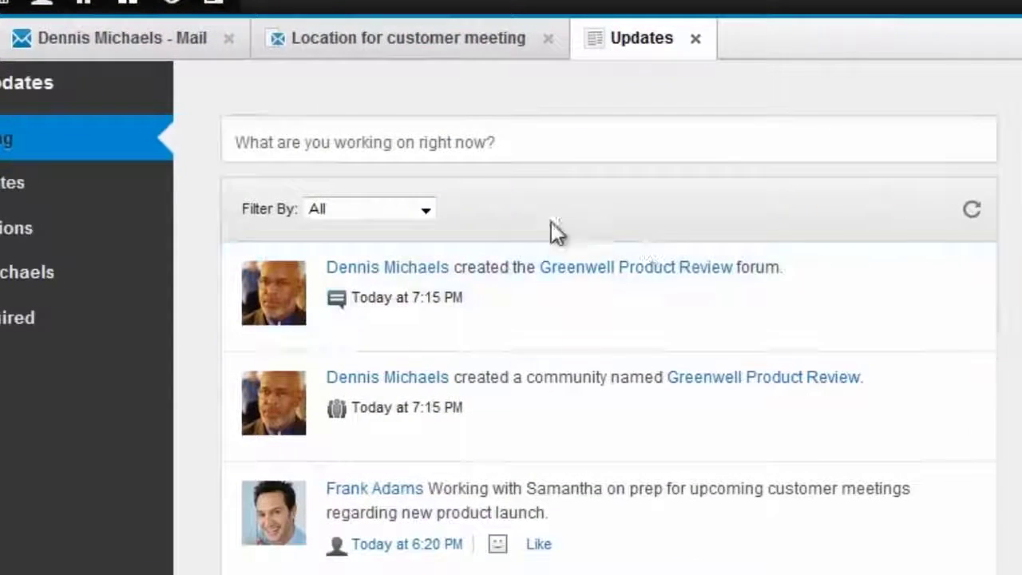
click(427, 209)
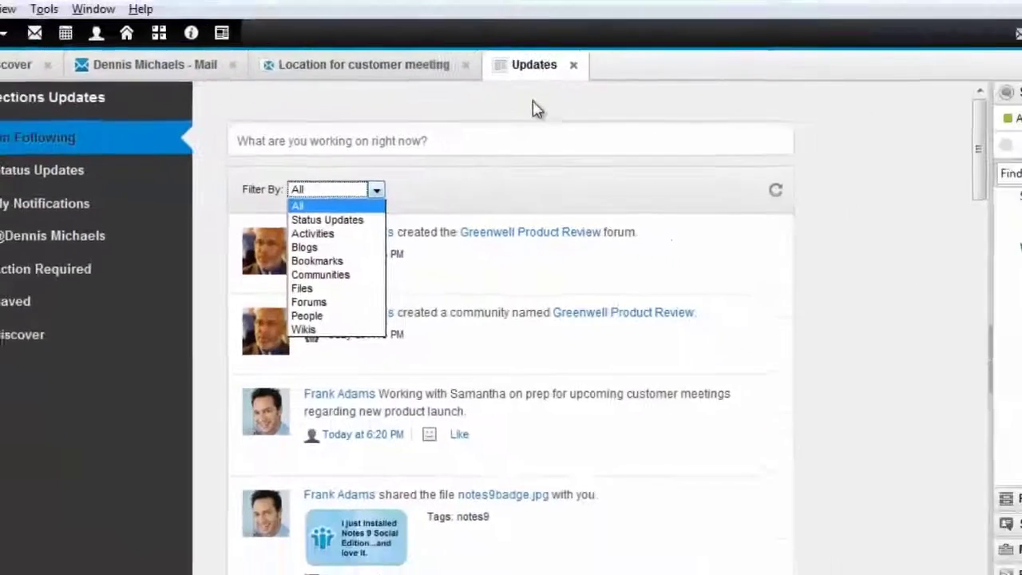
click(629, 85)
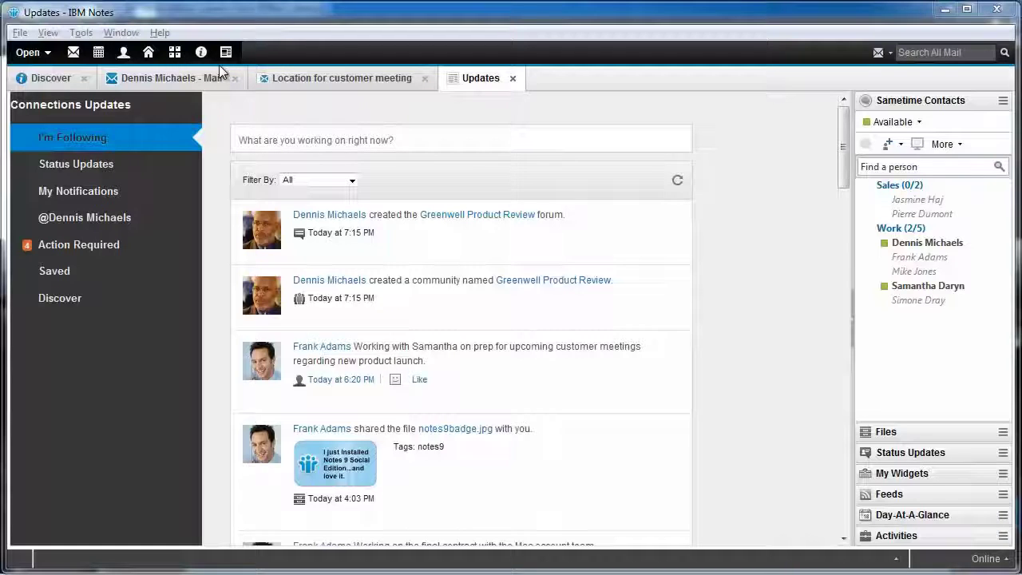
Reply with History Only to the customer meeting message, copying the Sales group
click(347, 80)
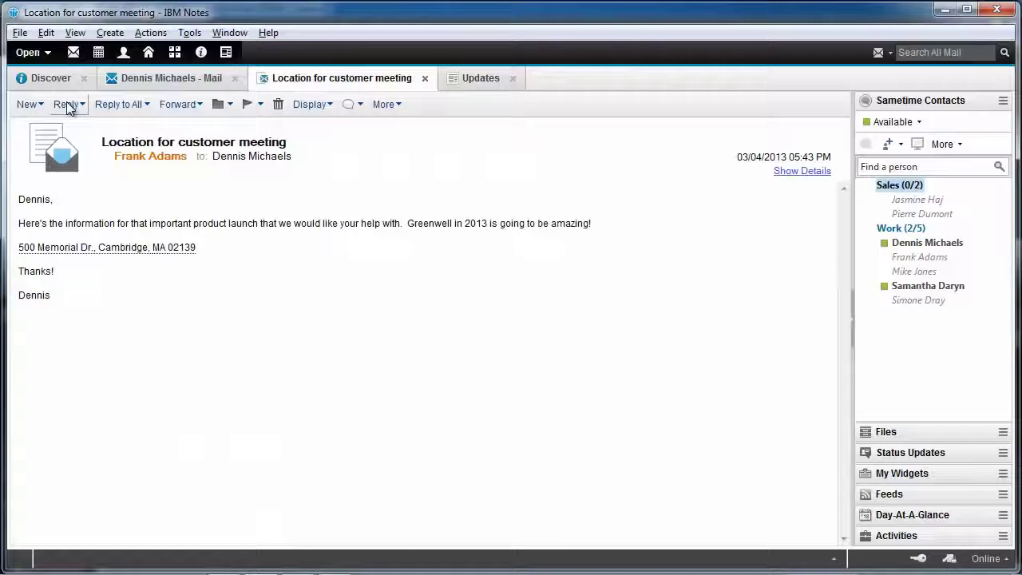
click(66, 102)
click(112, 126)
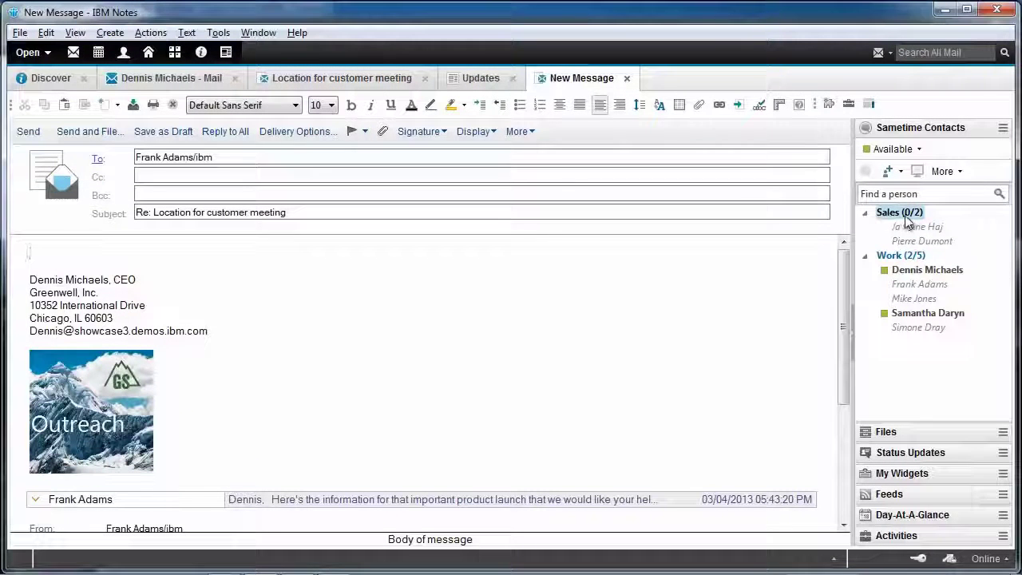
drag(911, 214, 417, 176)
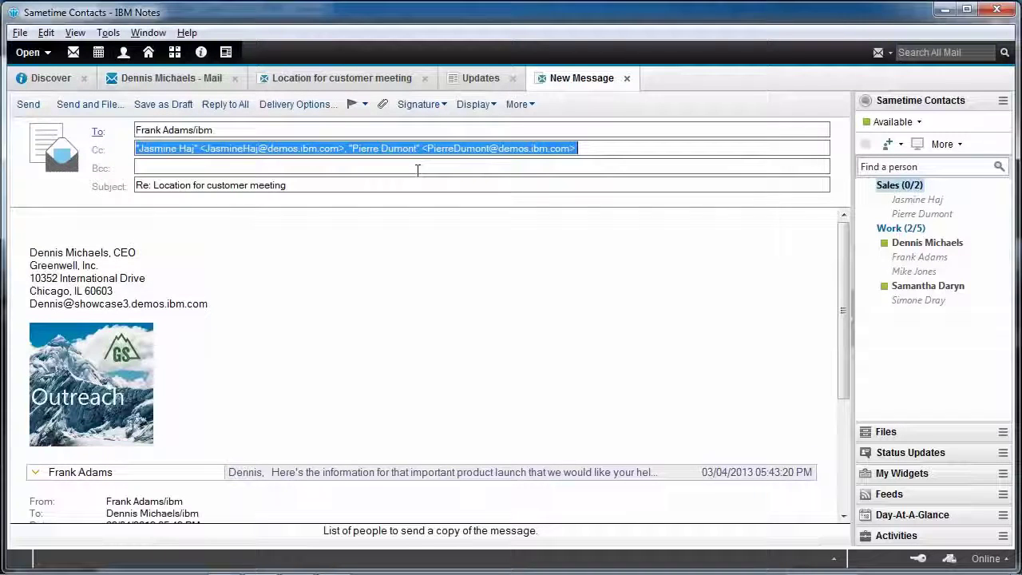
Insert a link to Budget_US_4Q2011.ods from My Files into the reply body
click(888, 432)
mouse_move(907, 294)
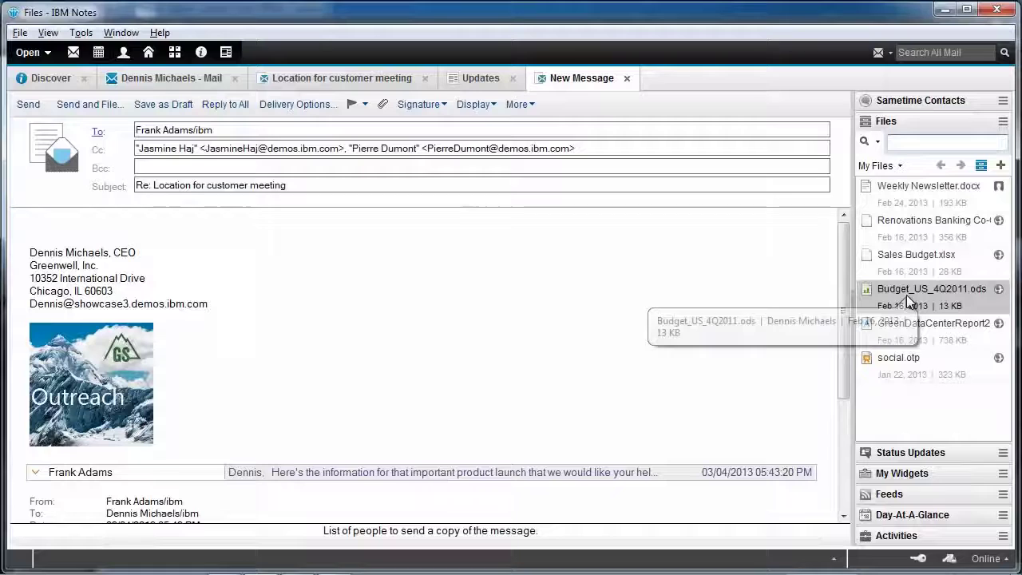
drag(907, 297, 218, 221)
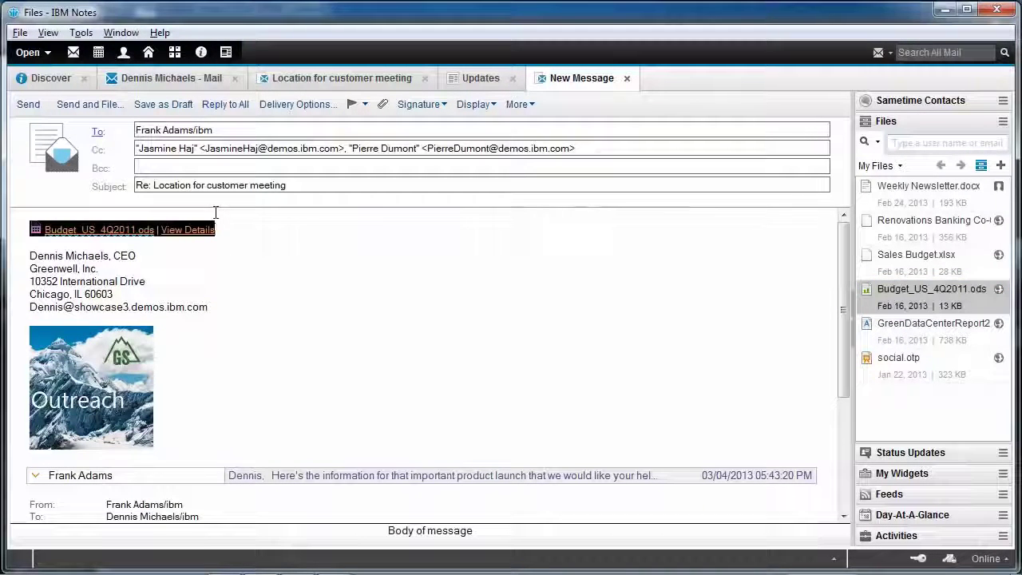
click(256, 232)
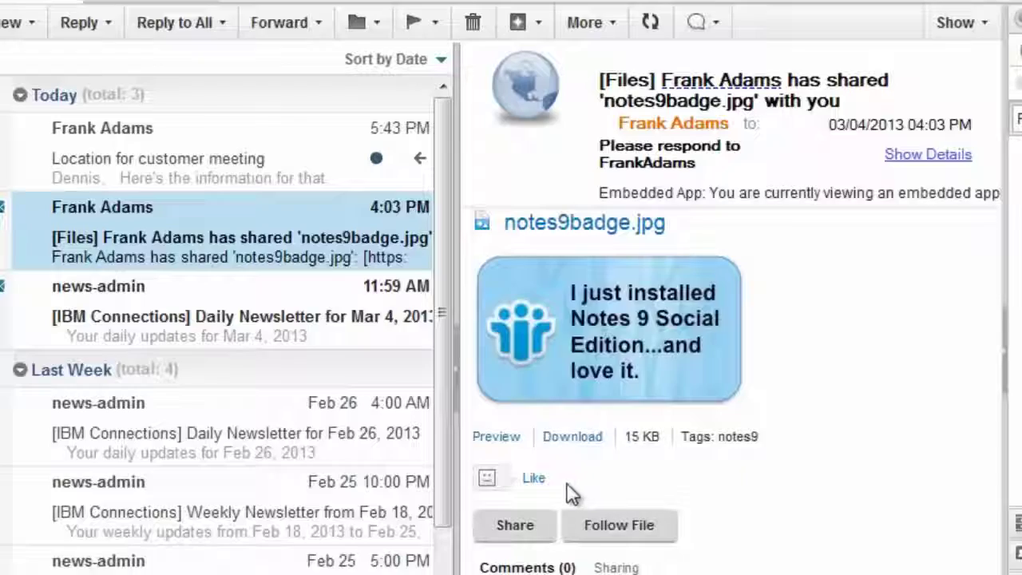
Like notes9badge.jpg and post a comment saying you like the file, addressed to its owner
click(533, 479)
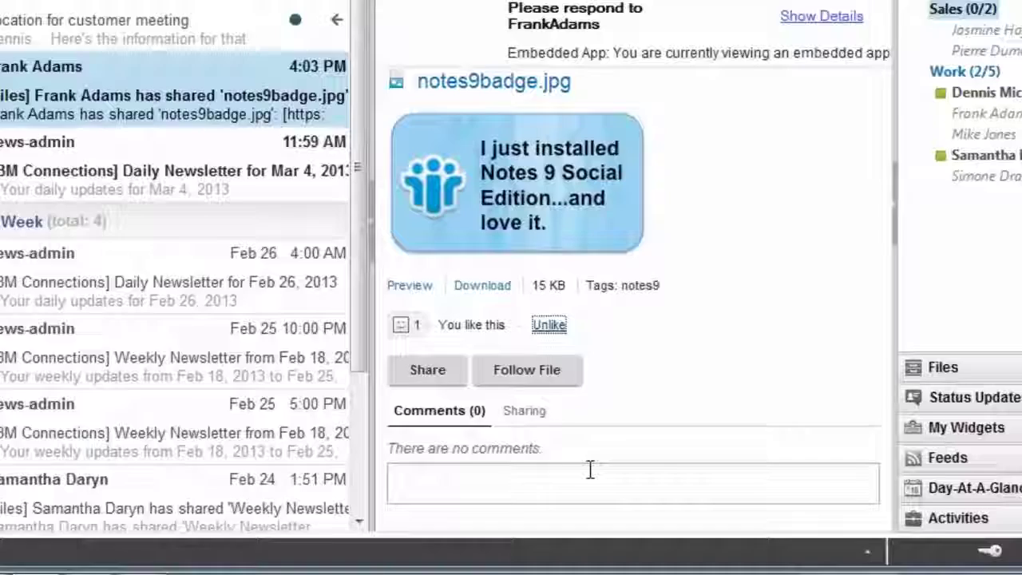
click(590, 470)
text(I)
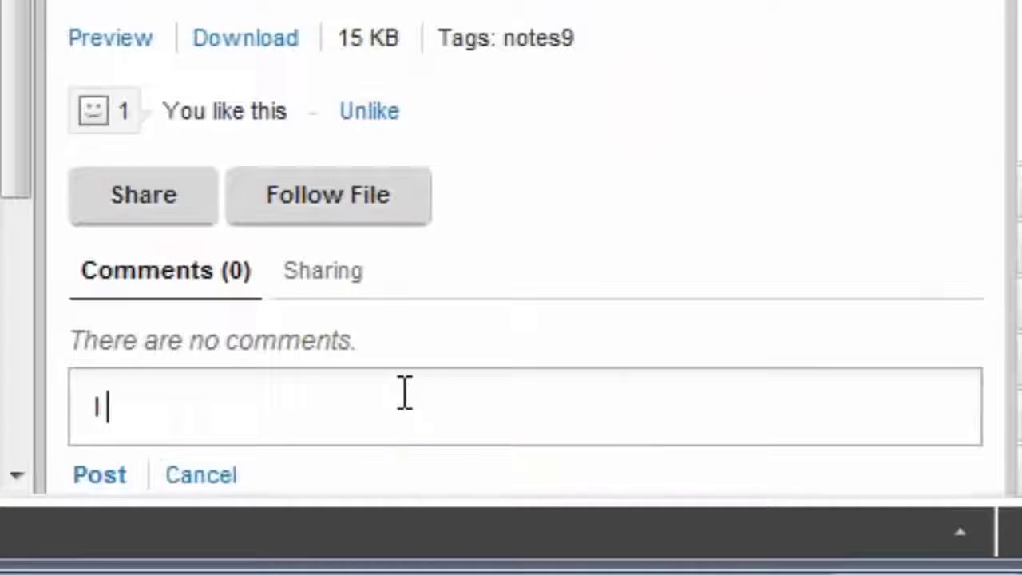
text( like the file, )
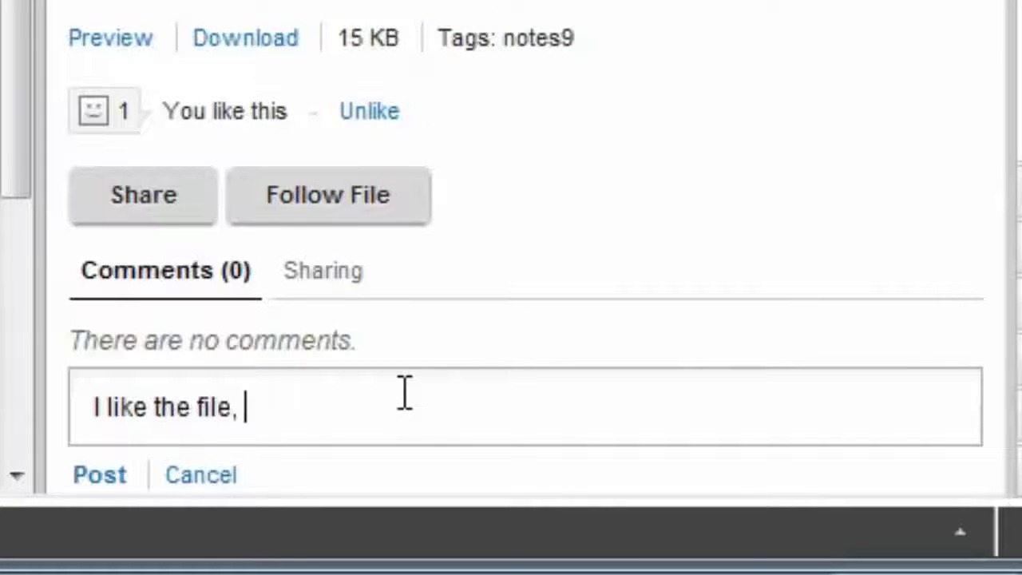
text(Frank.)
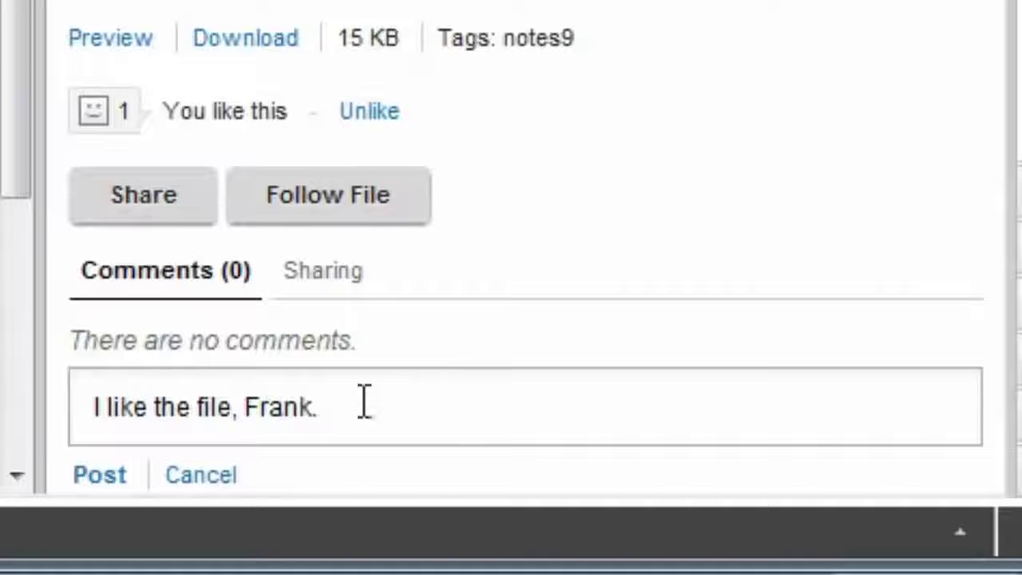
click(98, 477)
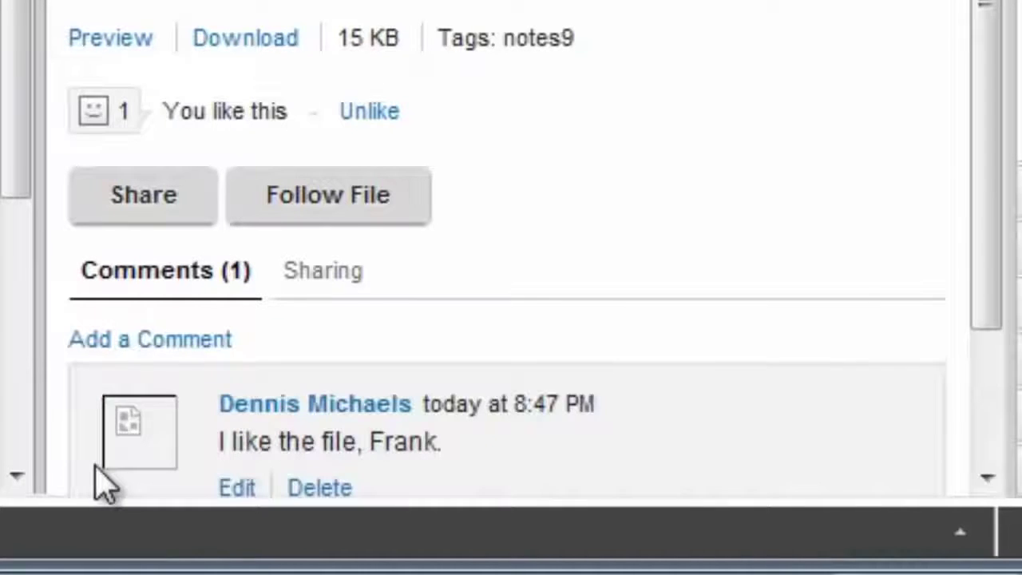
scroll(786, 150, down, 2)
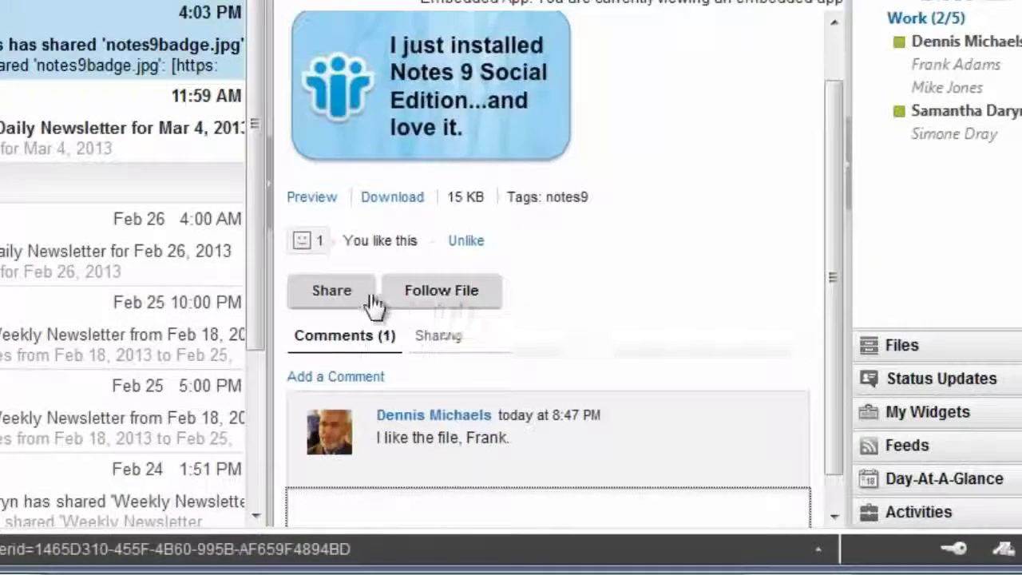
Share notes9badge.jpg as a reader with a colleague chosen from the name suggestions
click(340, 300)
scroll(639, 320, down, 2)
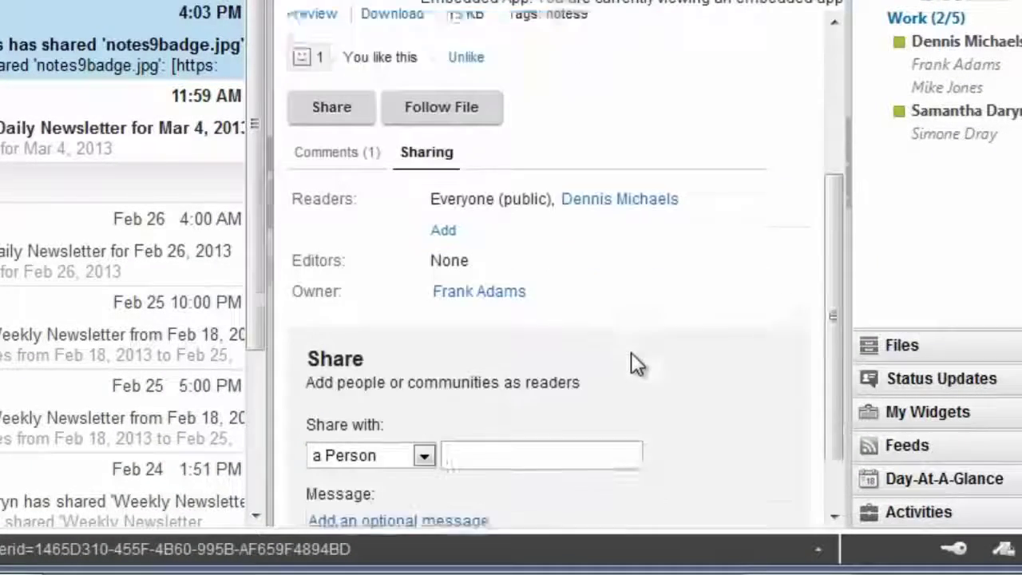
click(529, 397)
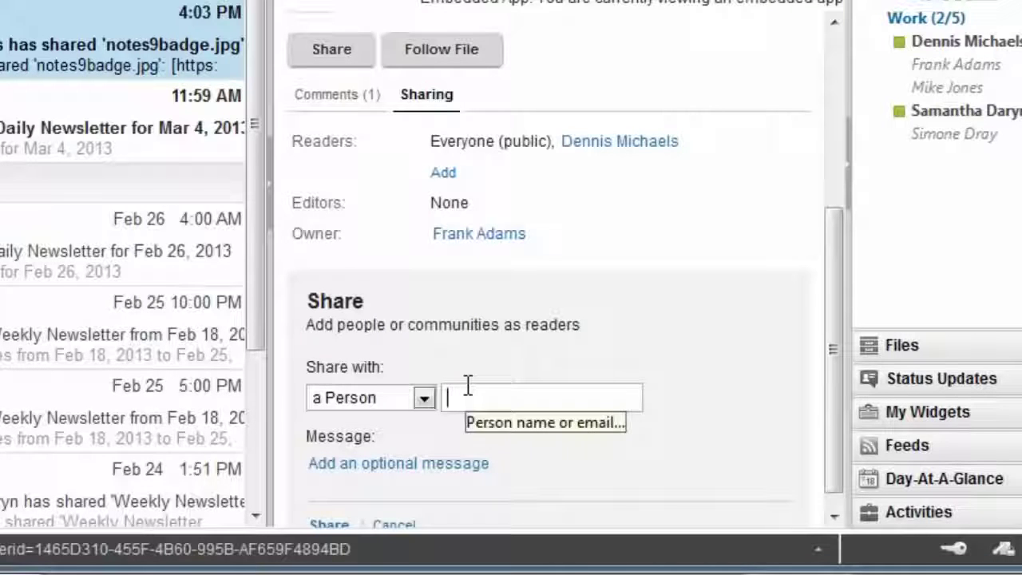
text(sam)
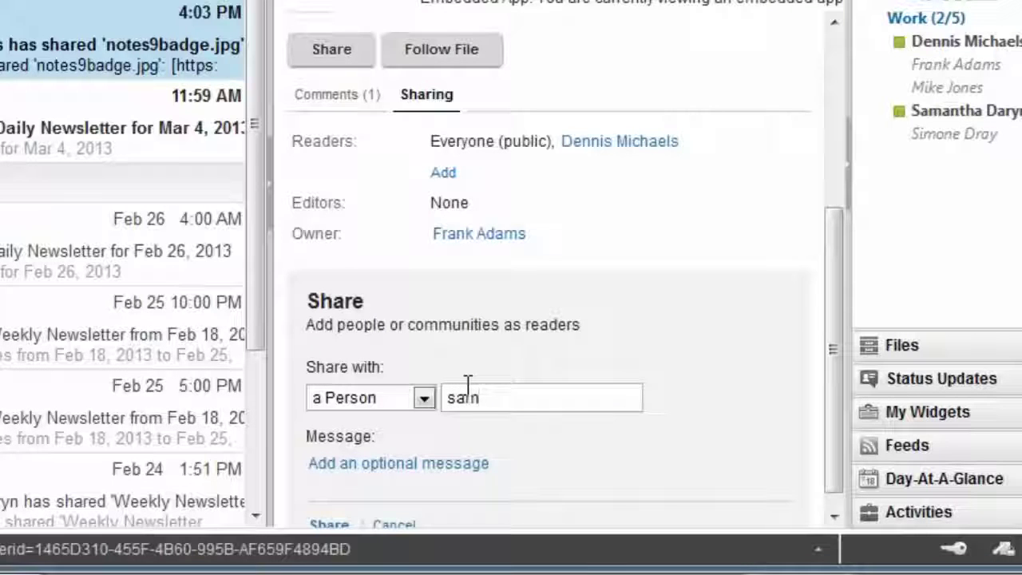
click(532, 427)
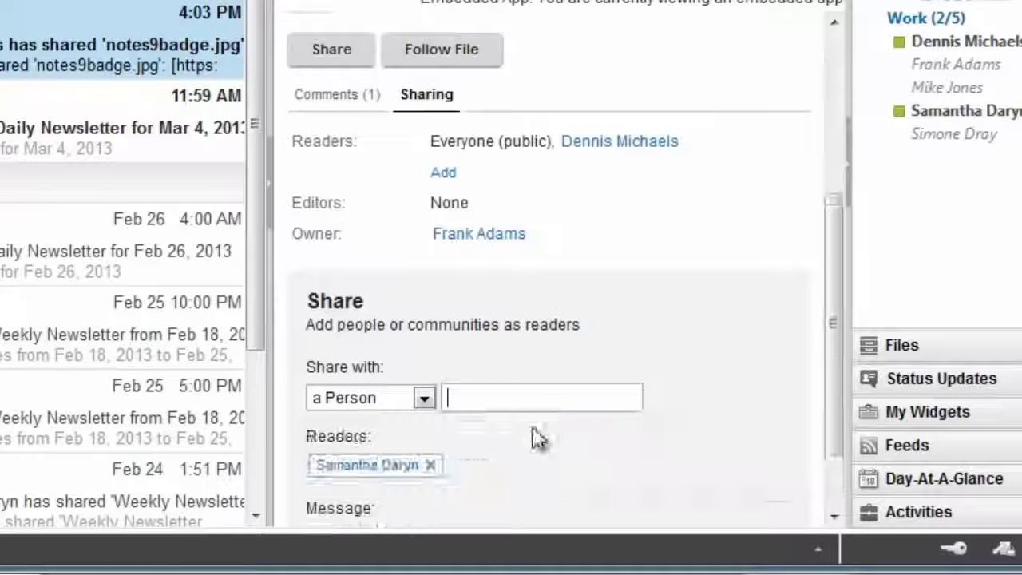
drag(832, 314, 823, 397)
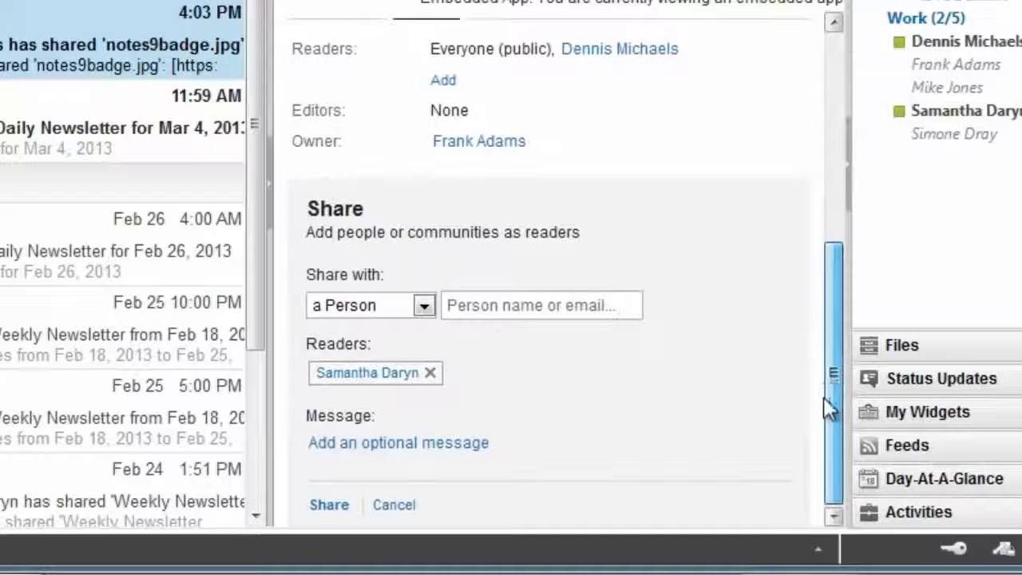
click(330, 505)
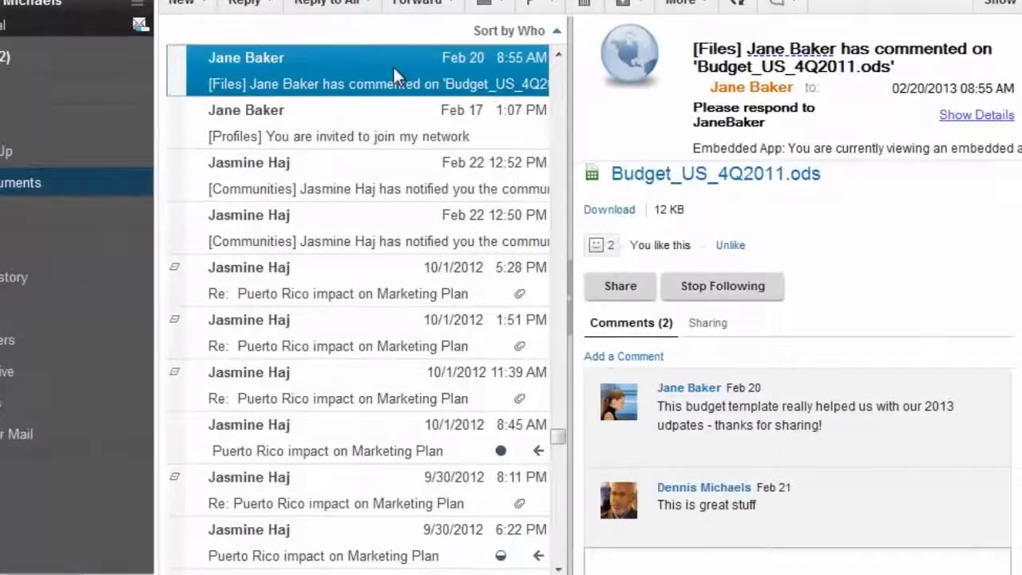
Search any column for 'travel approval' to reach the IBM BPM Travel Approval message, request 555
text(travel)
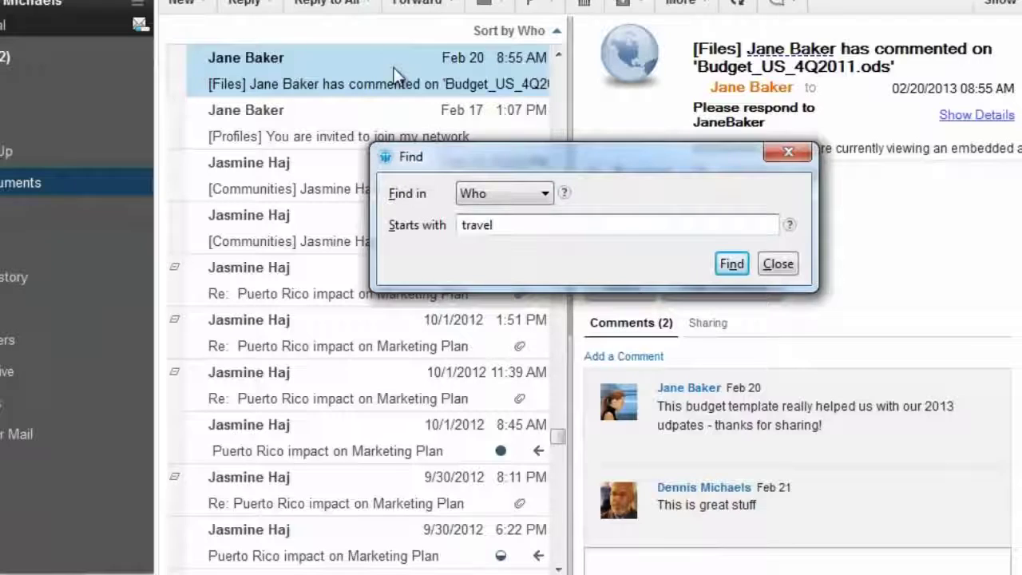
text( approval)
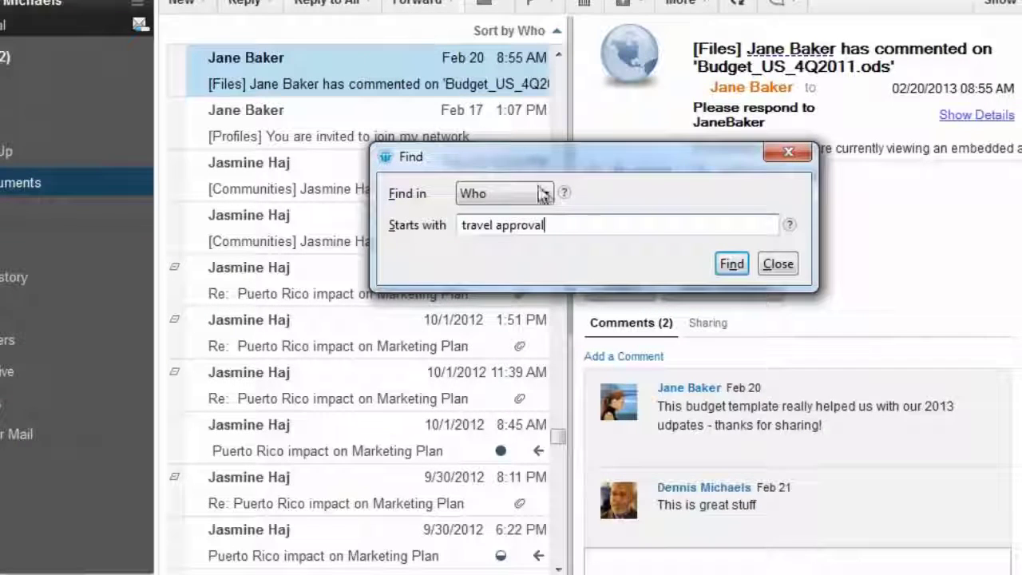
click(544, 193)
click(534, 223)
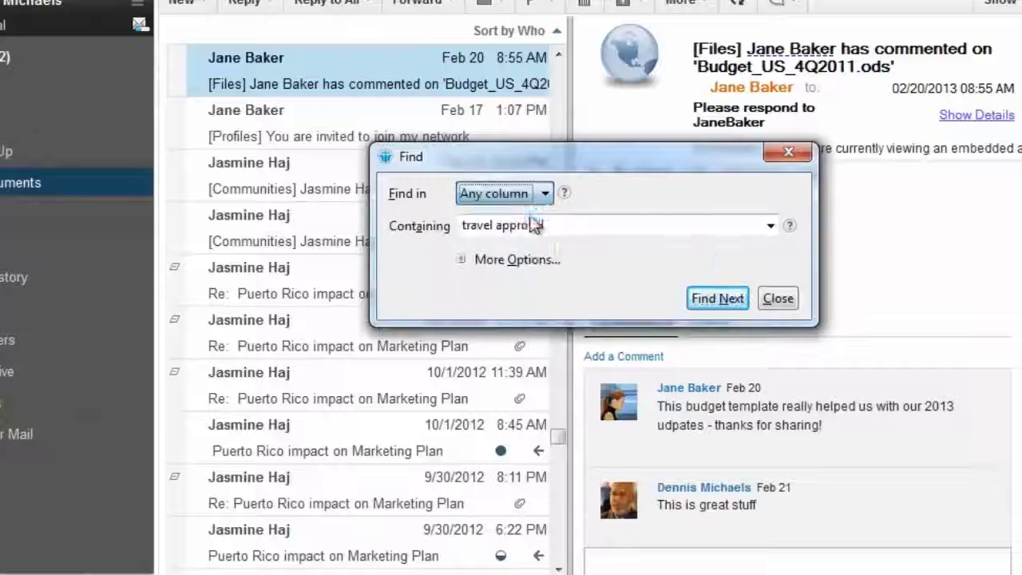
click(720, 299)
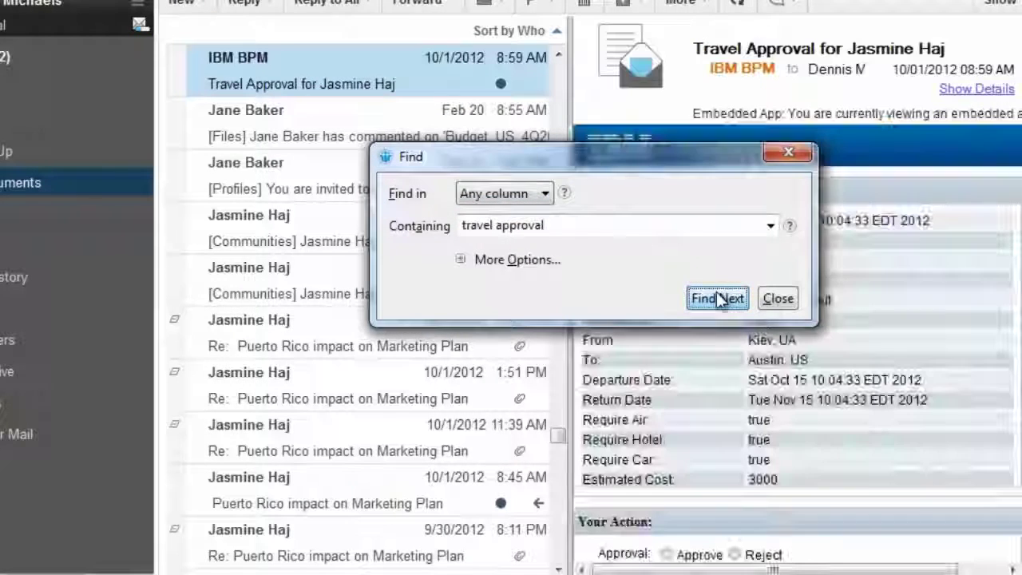
click(777, 300)
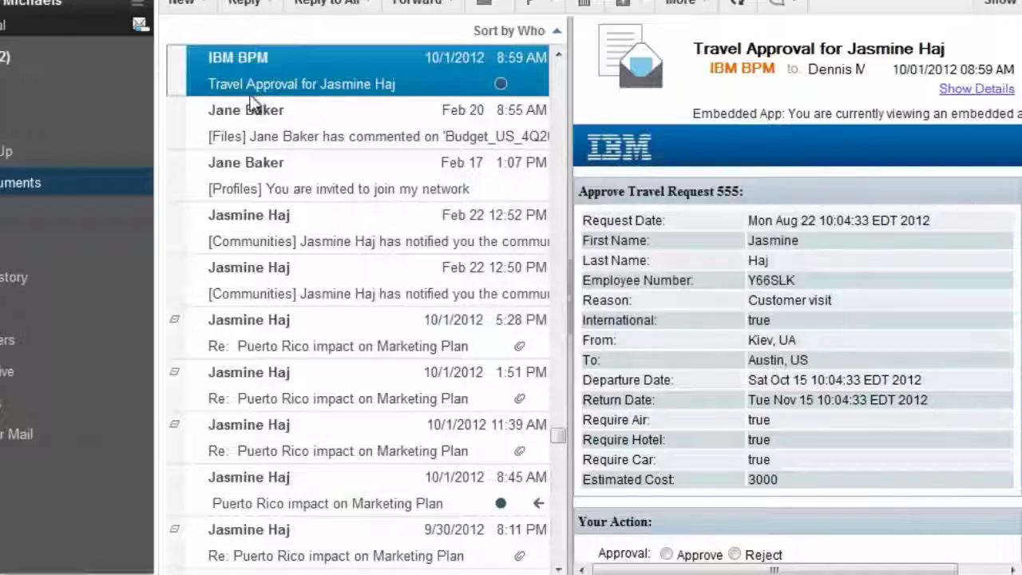